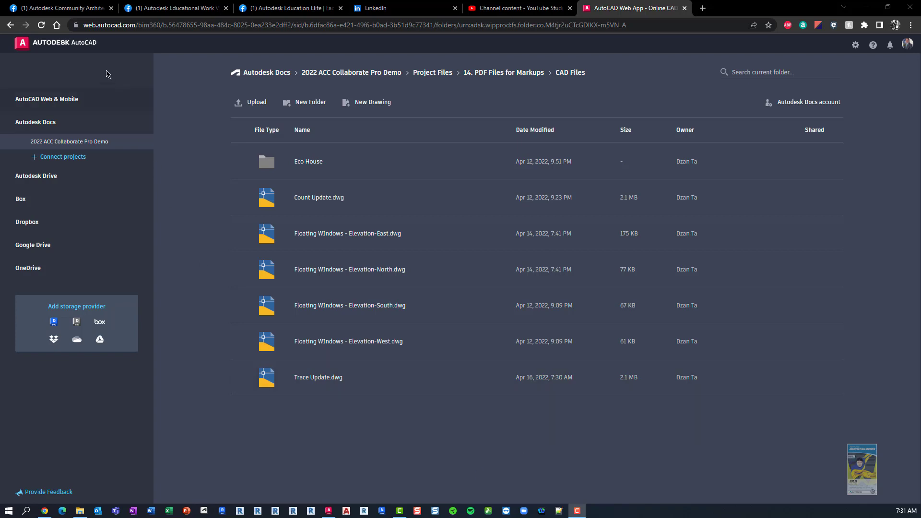
# Browse the 2022 ACC Collaborate Pro Demo project to Project Files > 14. PDF Files for Markups > CAD Files.
pyautogui.click(127, 25)
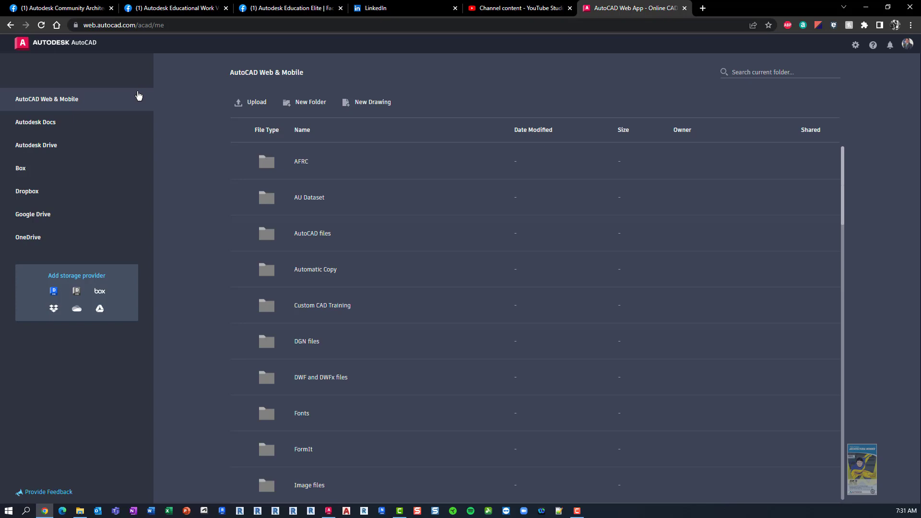
pyautogui.click(50, 122)
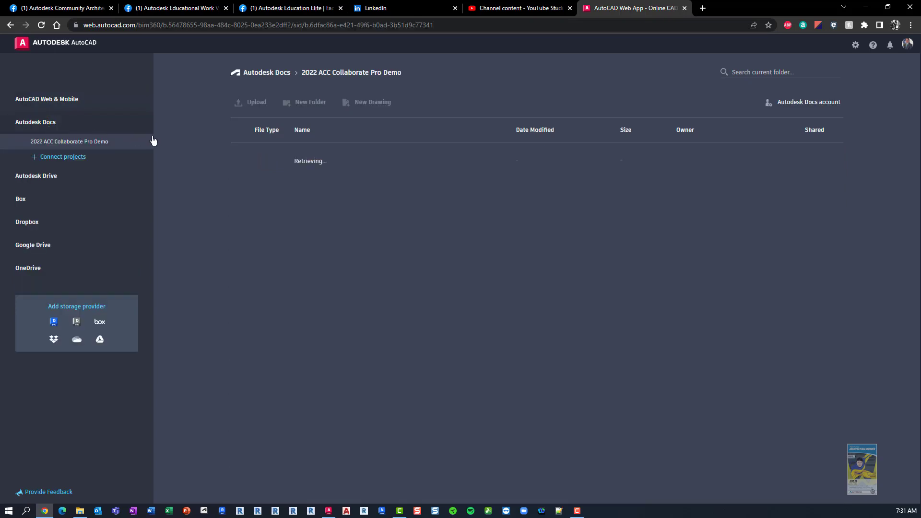
pyautogui.click(315, 204)
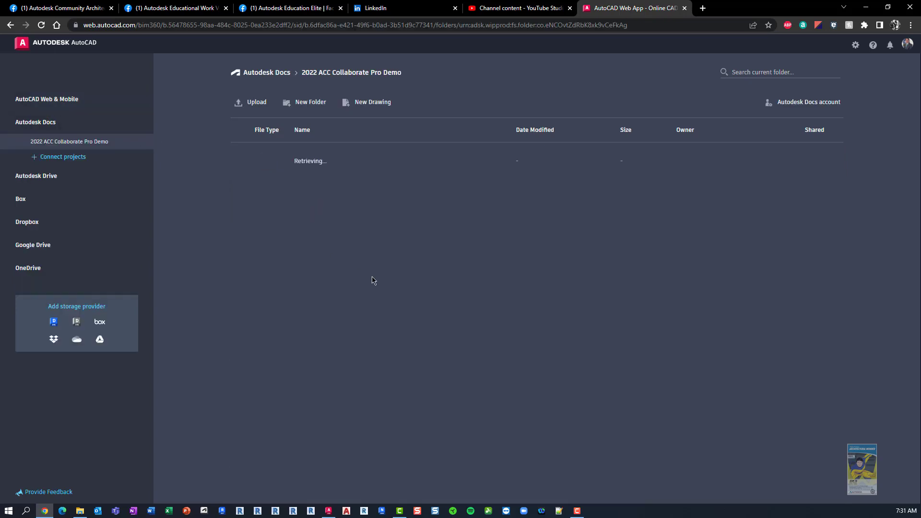
pyautogui.scroll(-5, 396, 277)
pyautogui.scroll(-3, 396, 277)
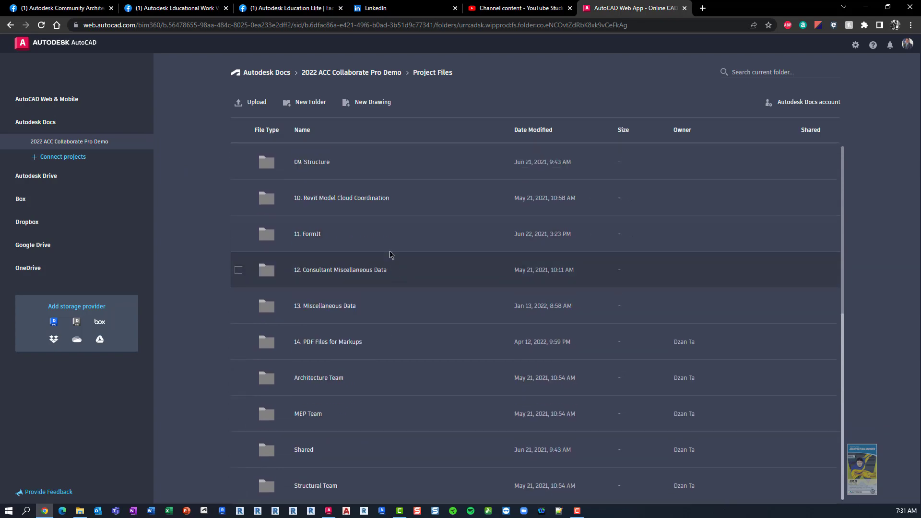
pyautogui.click(334, 342)
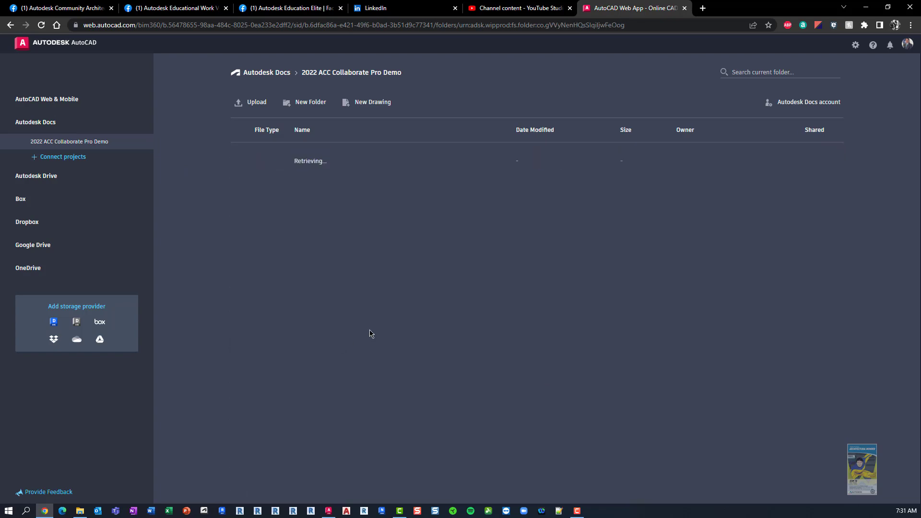
pyautogui.click(308, 162)
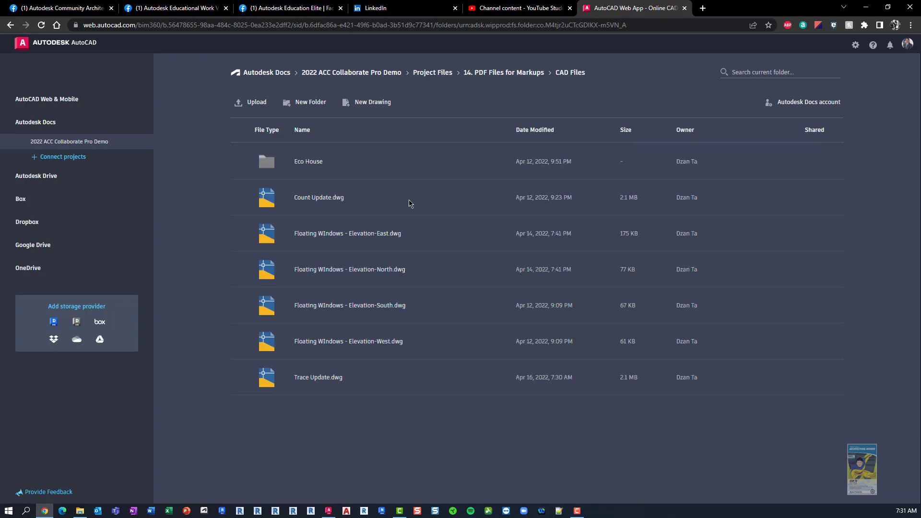
# Open Trace Update.dwg, show its traces list, and zoom toward Rear Exit and 2nd Dojang.
pyautogui.click(314, 379)
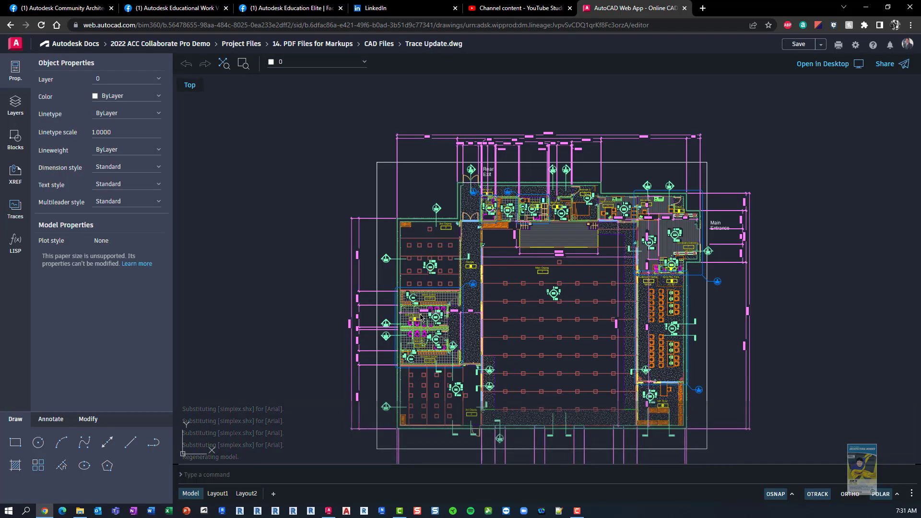
pyautogui.click(16, 211)
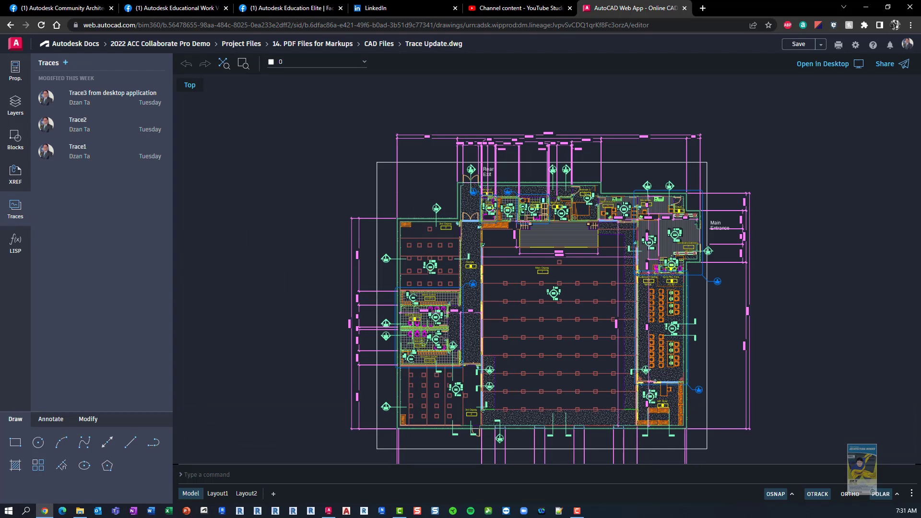
pyautogui.scroll(5, 435, 188)
pyautogui.scroll(2, 436, 188)
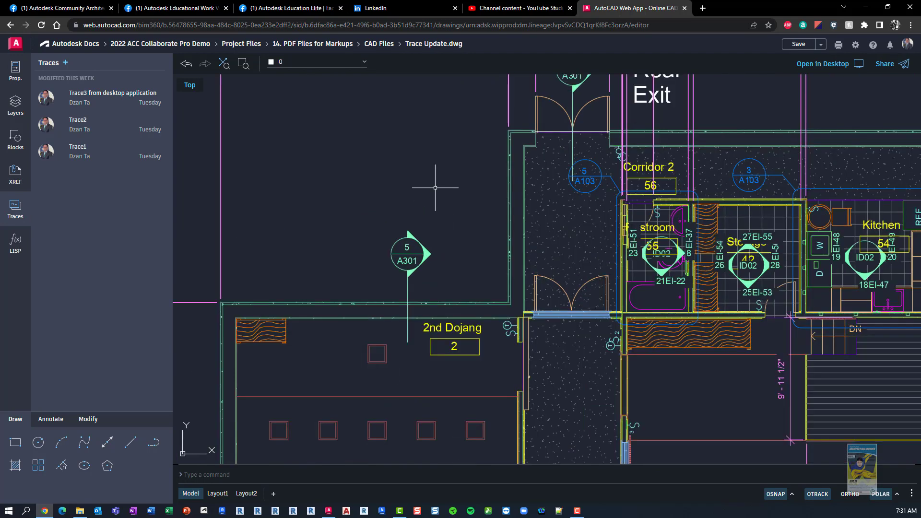
pyautogui.moveTo(435, 188); pyautogui.dragTo(506, 207, button='middle')
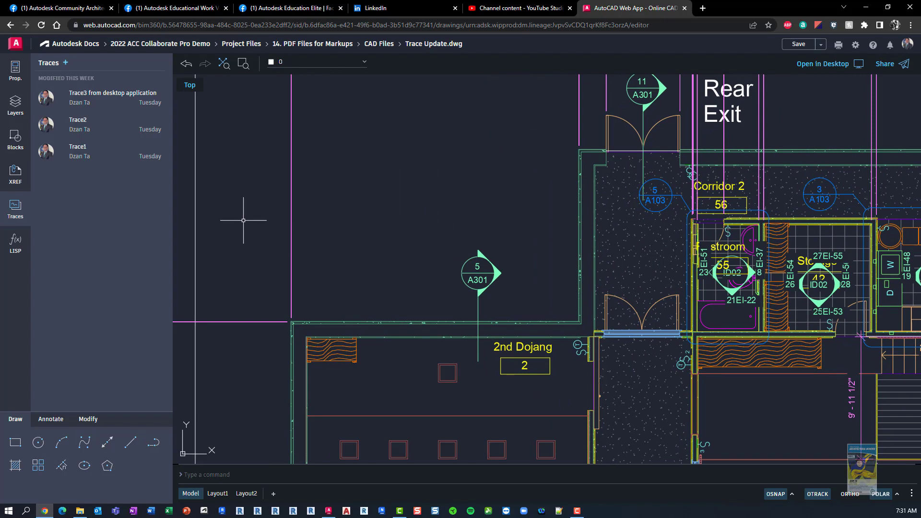
pyautogui.click(22, 214)
# Preview Trace1, Trace2 and Trace3 from desktop application in turn, ending with Trace1 open.
pyautogui.click(95, 158)
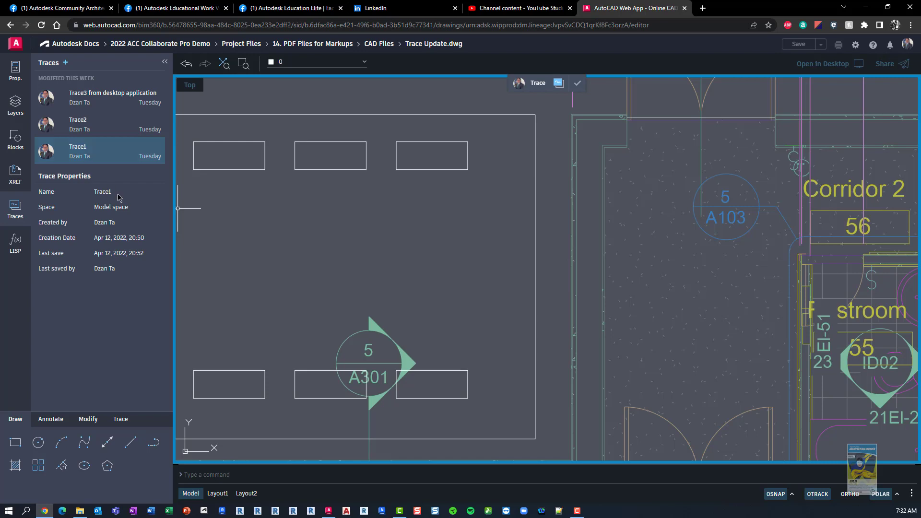
pyautogui.moveTo(417, 191); pyautogui.dragTo(695, 236, button='middle')
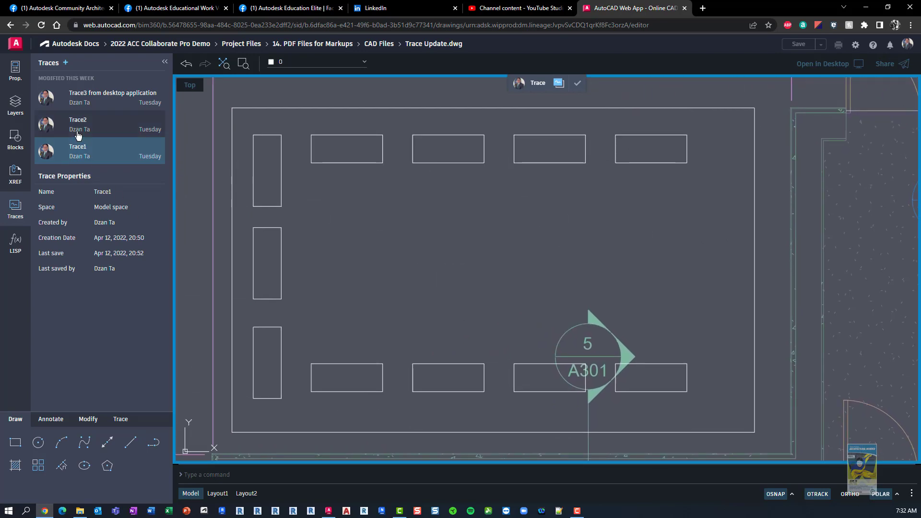
pyautogui.click(77, 132)
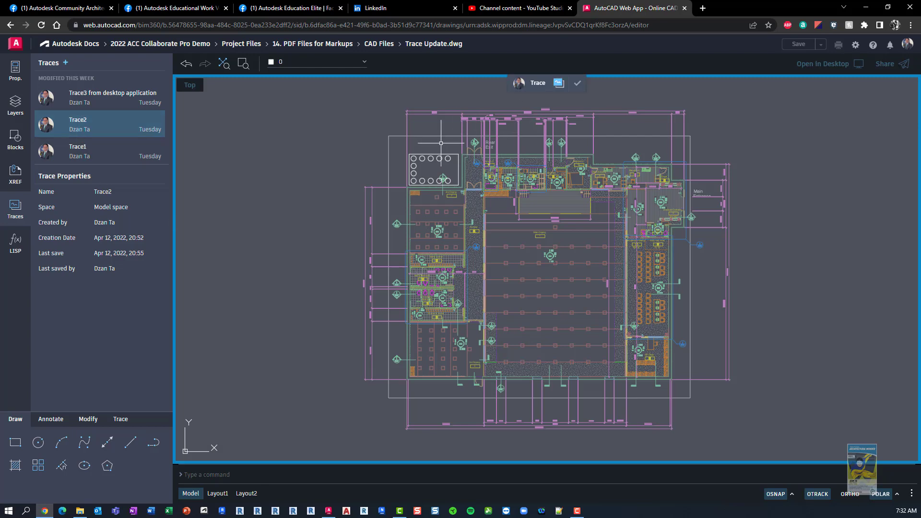
pyautogui.scroll(8, 430, 159)
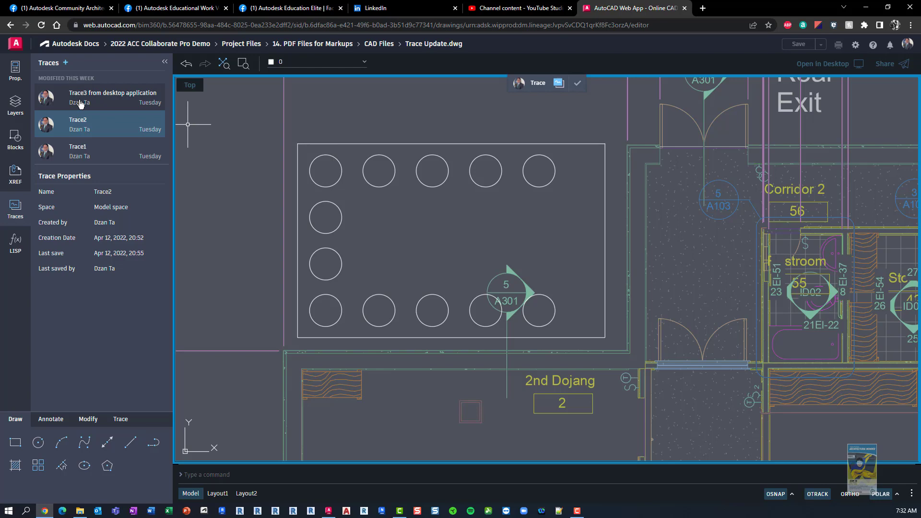
pyautogui.click(80, 104)
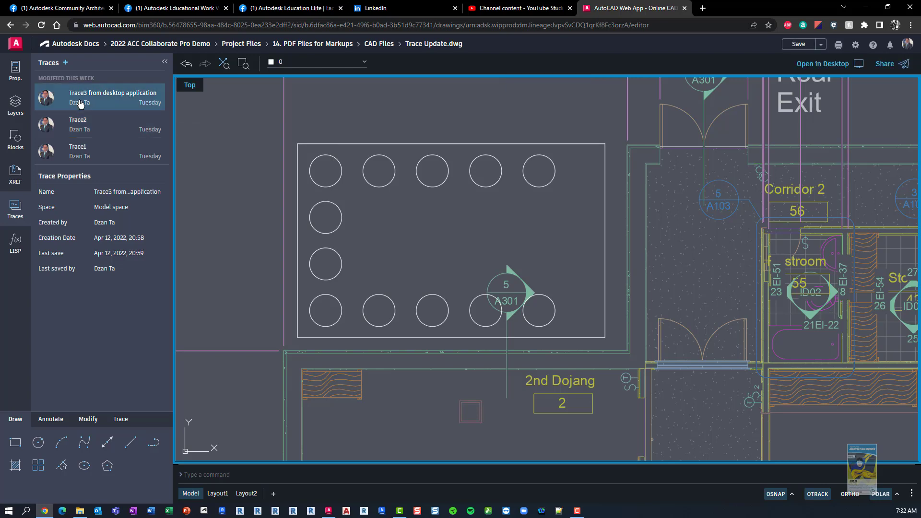
pyautogui.scroll(5, 365, 194)
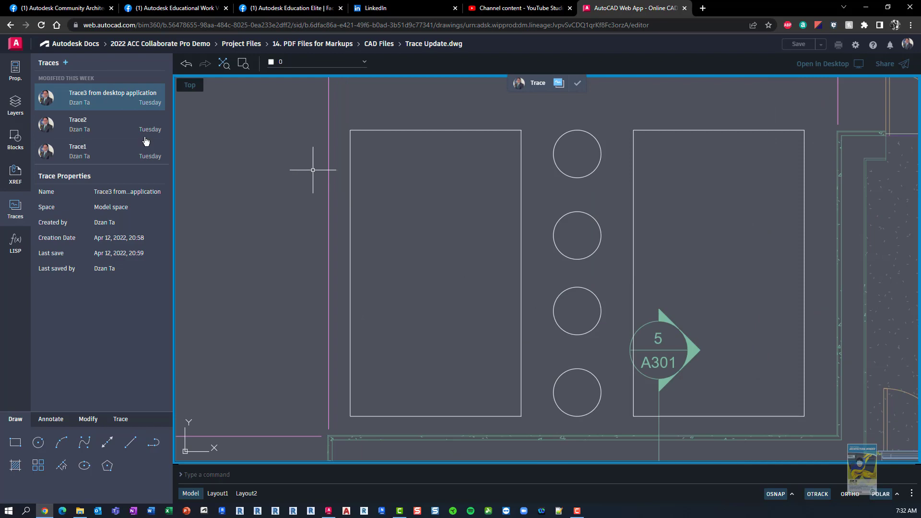
pyautogui.click(90, 150)
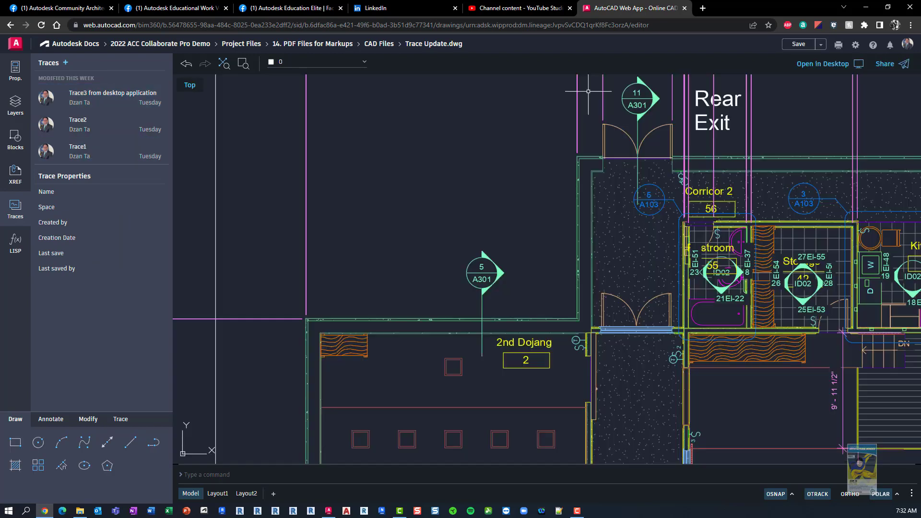
# Close the trace, exit to CAD Files with Don't save, minimize Chrome and close the Downloads window.
pyautogui.click(578, 84)
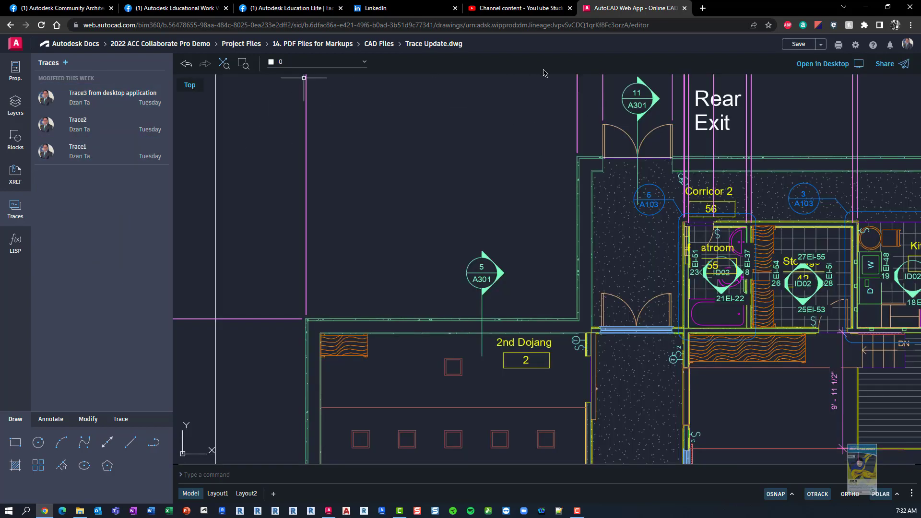
pyautogui.click(383, 44)
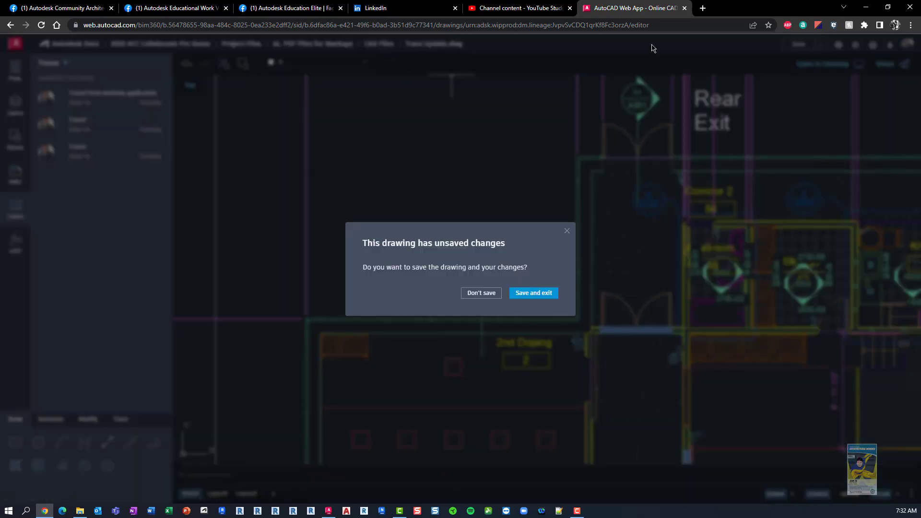
pyautogui.click(494, 296)
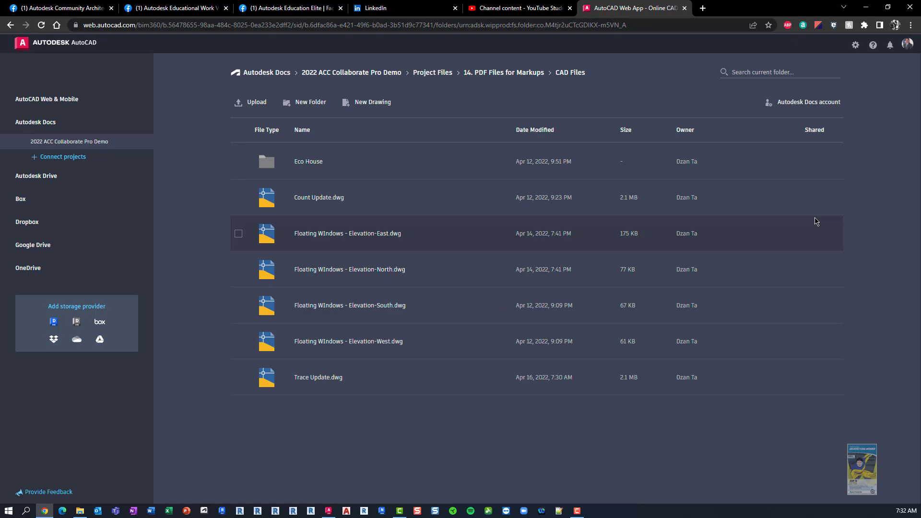
pyautogui.click(866, 7)
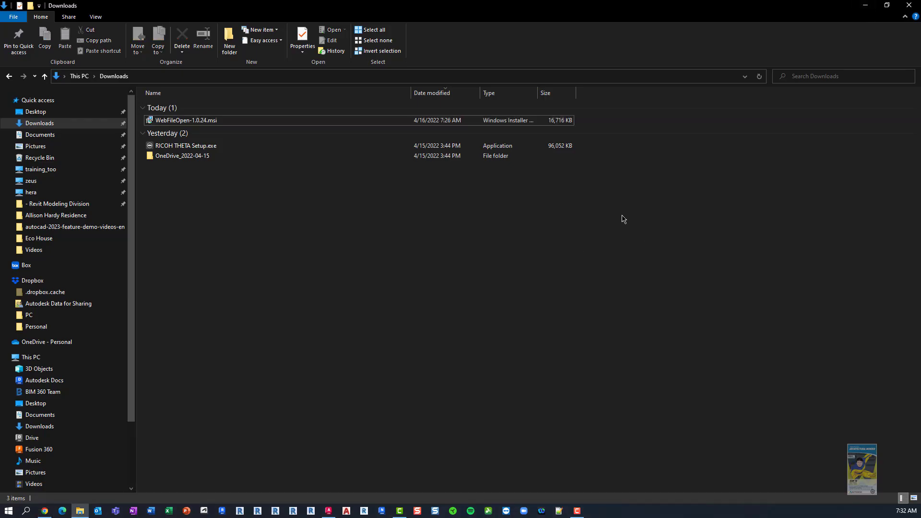
pyautogui.click(902, 8)
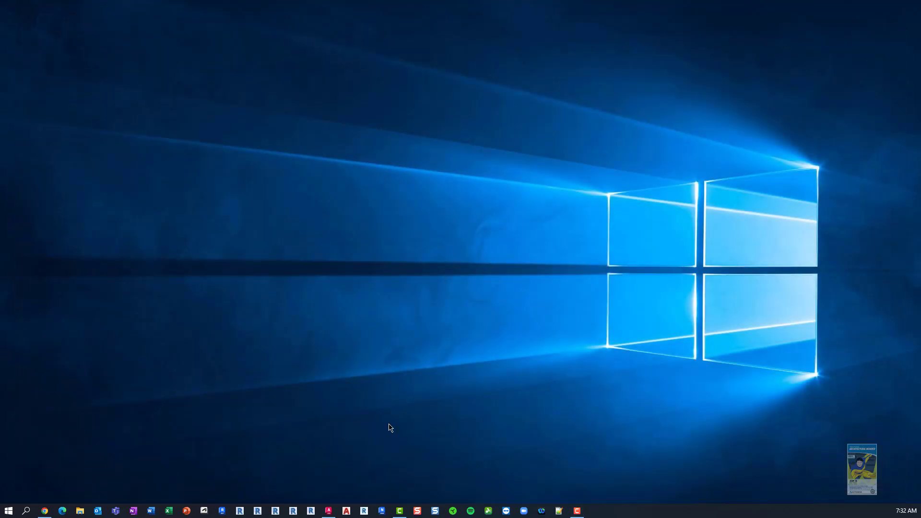
# In desktop AutoCAD, open the Traces Palette from the Collaborate tab and undock it to float.
pyautogui.moveTo(330, 512)
pyautogui.click(325, 487)
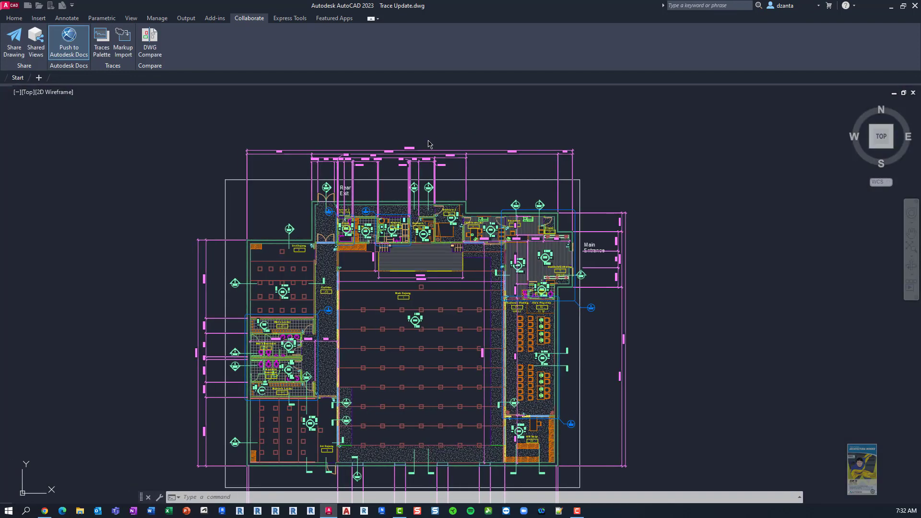
pyautogui.click(246, 20)
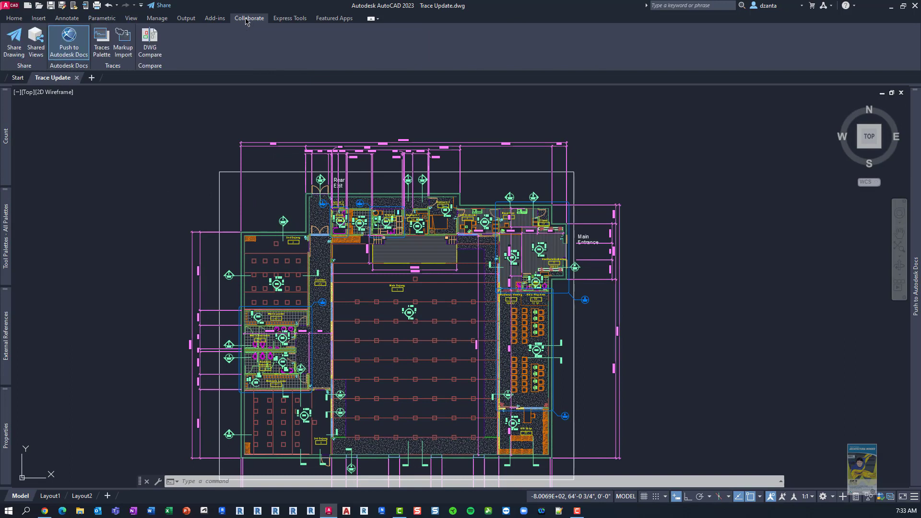
pyautogui.click(104, 46)
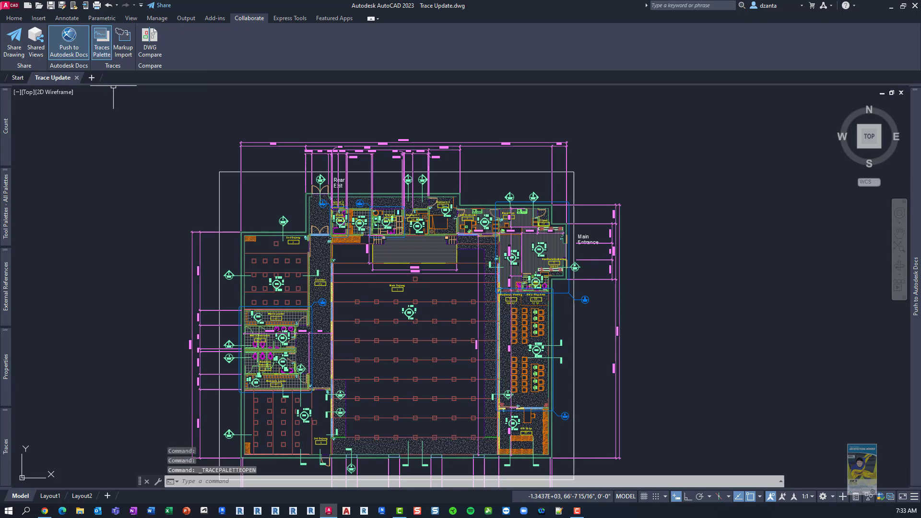
pyautogui.moveTo(10, 440)
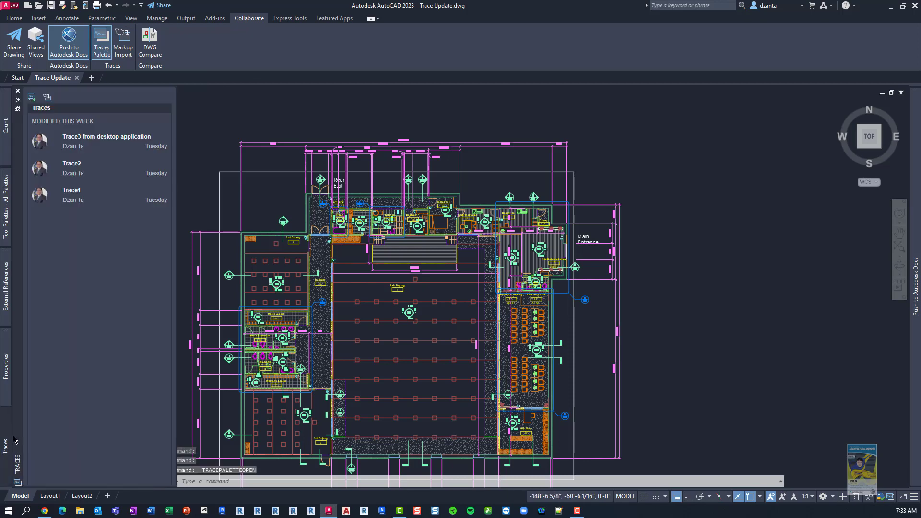
pyautogui.moveTo(19, 402); pyautogui.dragTo(88, 393)
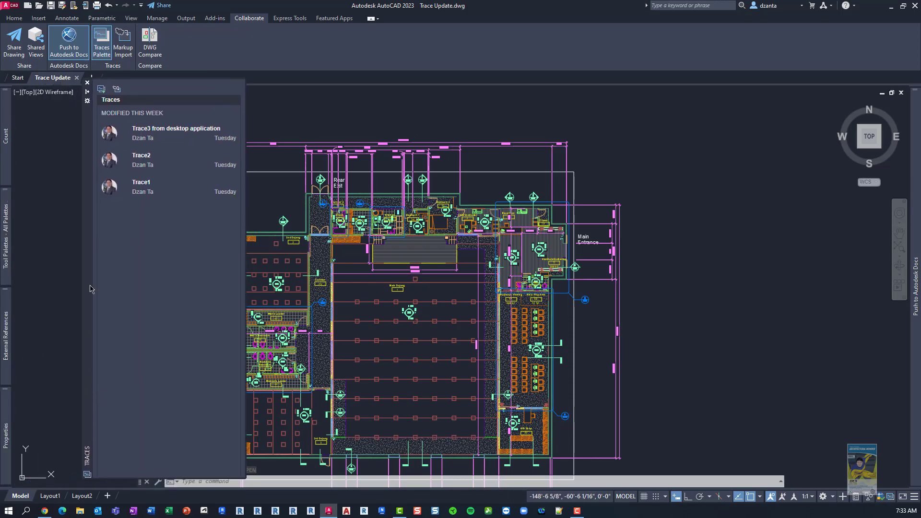
pyautogui.rightClick(88, 113)
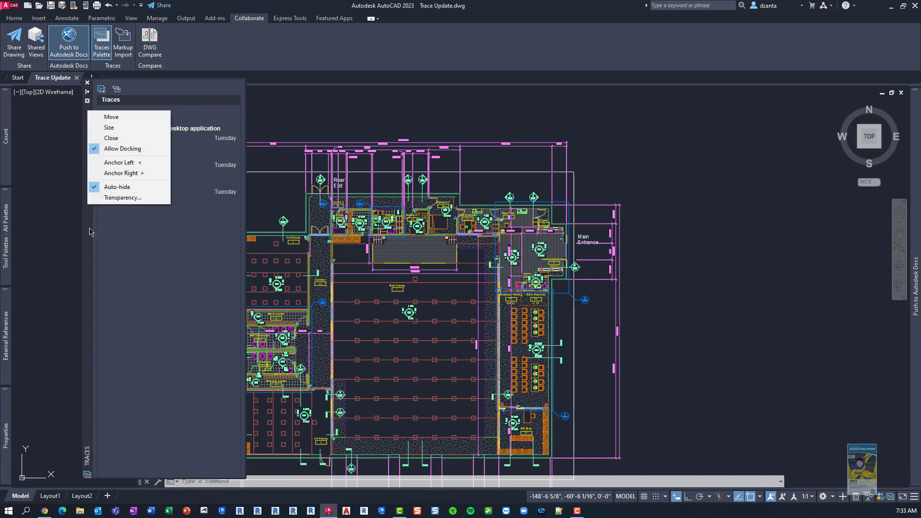
# Dock the Traces palette narrower on the left, preview Trace2 and Trace1, and open Trace3 from desktop application.
pyautogui.moveTo(90, 232)
pyautogui.mouseDown()
pyautogui.moveTo(89, 250)
pyautogui.moveTo(16, 255)
pyautogui.mouseUp()
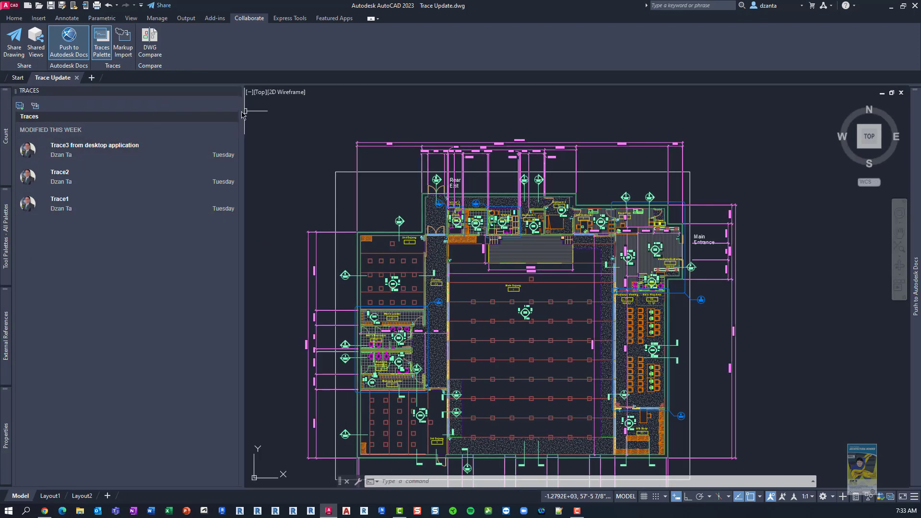
pyautogui.moveTo(242, 114); pyautogui.dragTo(181, 107)
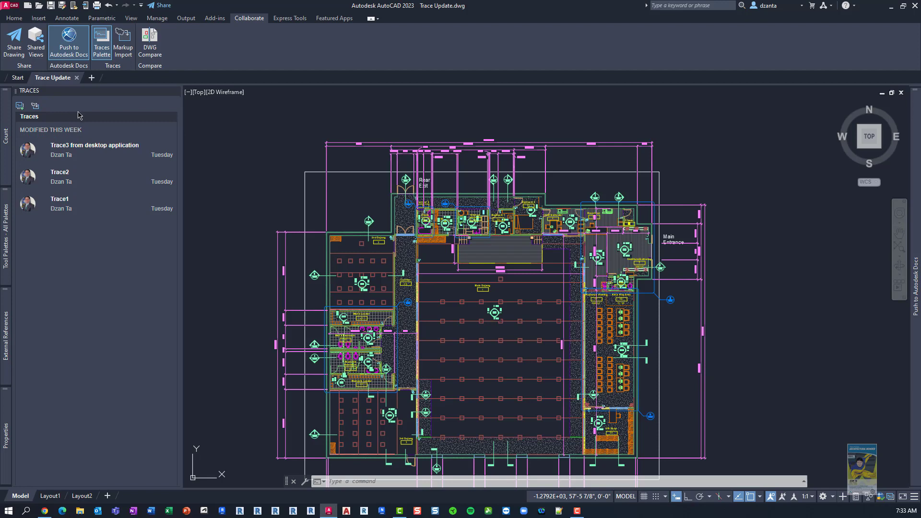
pyautogui.doubleClick(103, 145)
pyautogui.click(110, 181)
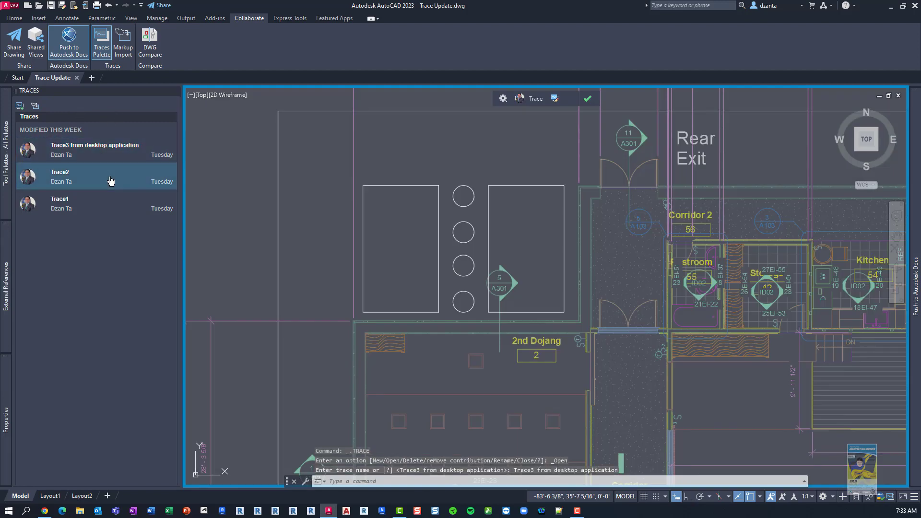
pyautogui.click(108, 202)
pyautogui.click(105, 154)
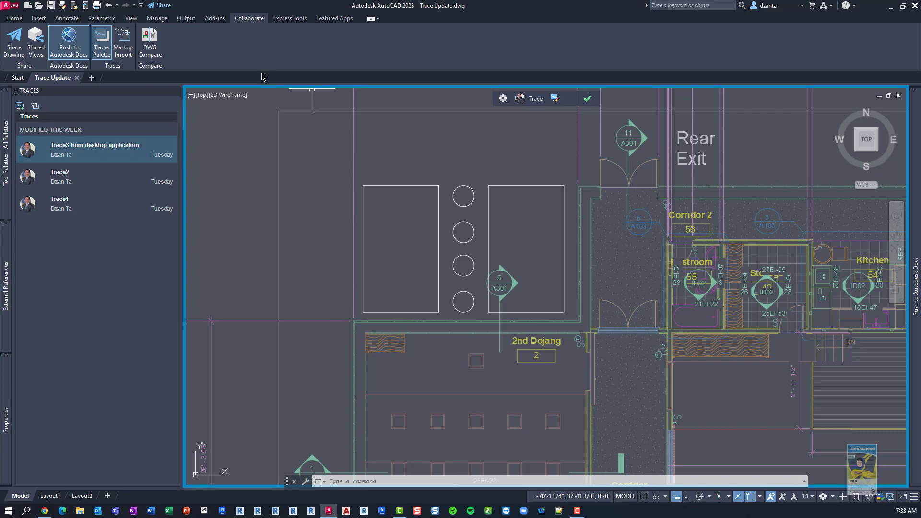
# Create a new trace, rename it 'Trace4 from desktop application', and zoom in near Rear Exit.
pyautogui.click(21, 106)
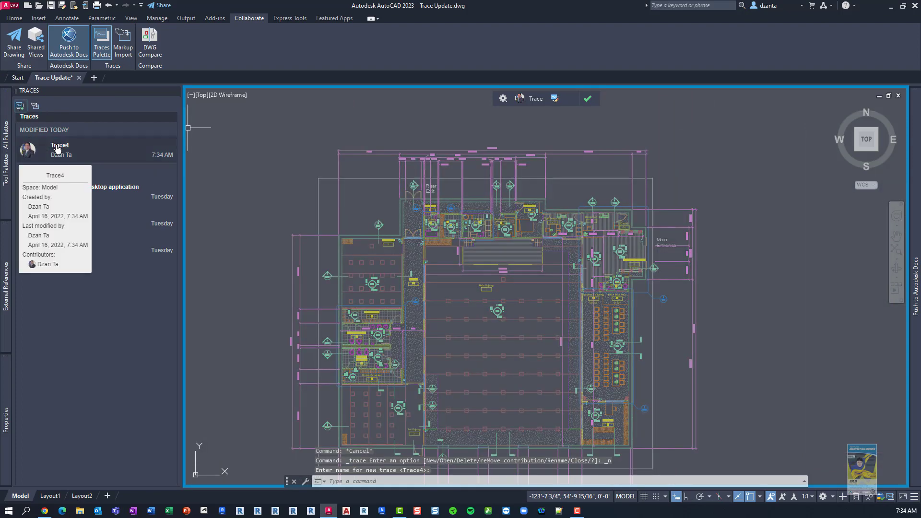
pyautogui.rightClick(57, 149)
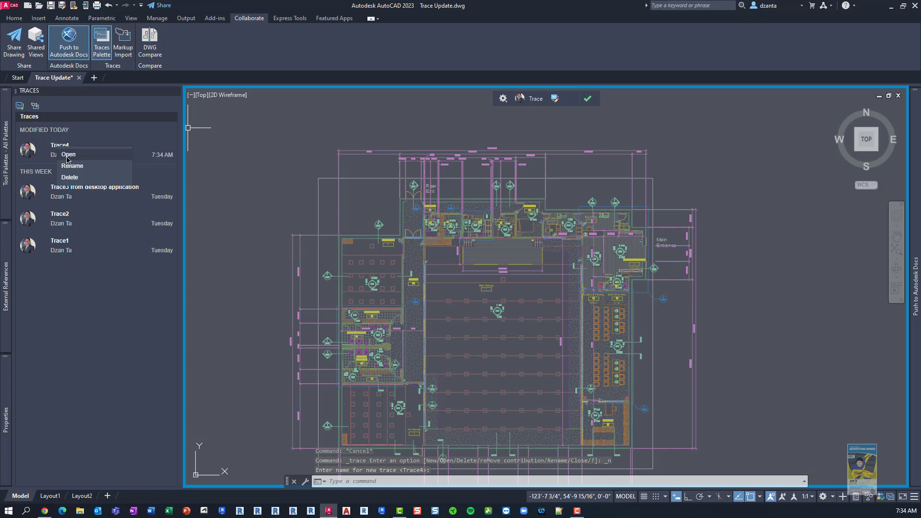
pyautogui.click(72, 166)
pyautogui.click(92, 148)
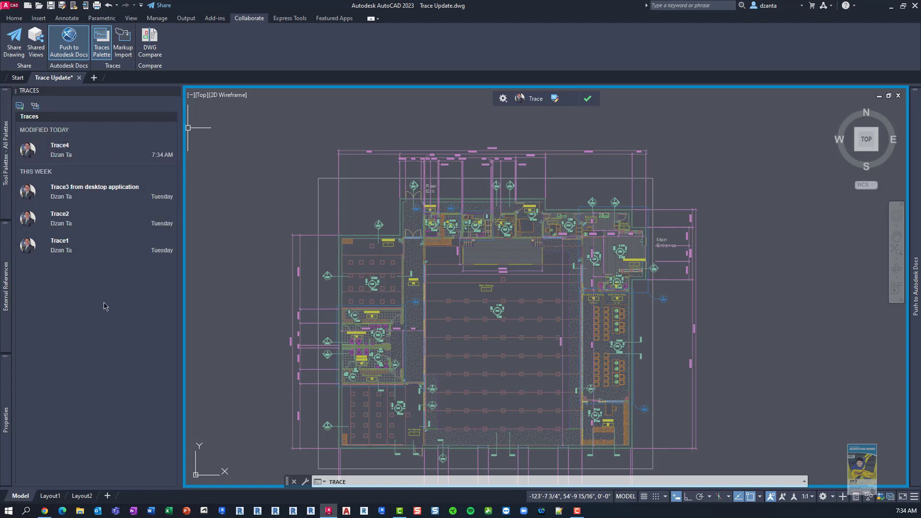
pyautogui.moveTo(119, 155)
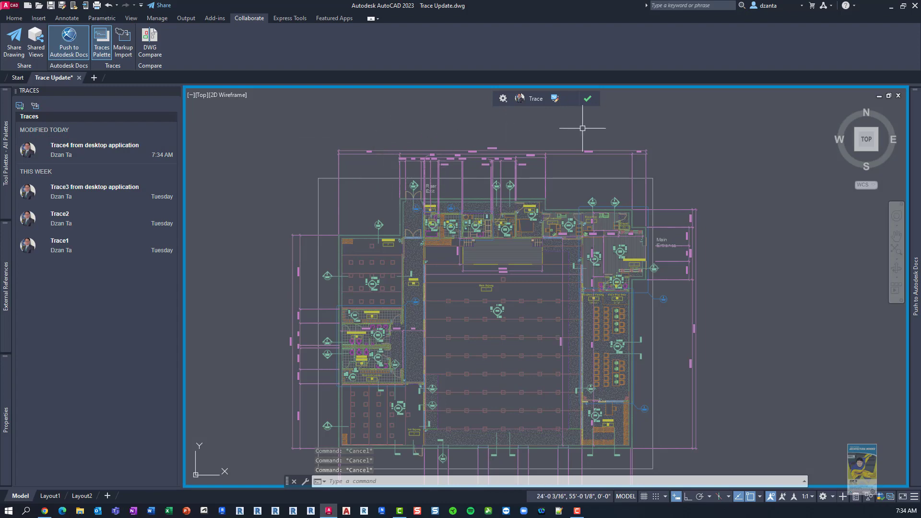
pyautogui.scroll(4, 383, 202)
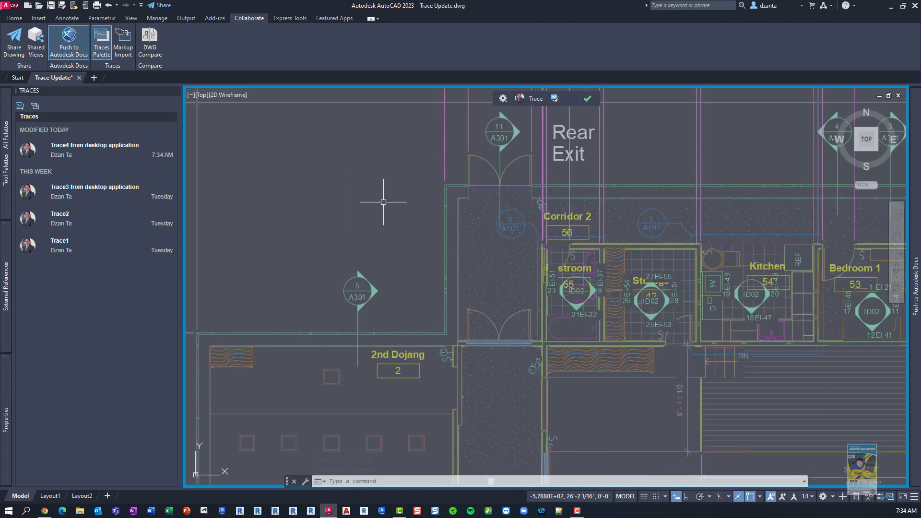
pyautogui.scroll(5, 541, 211)
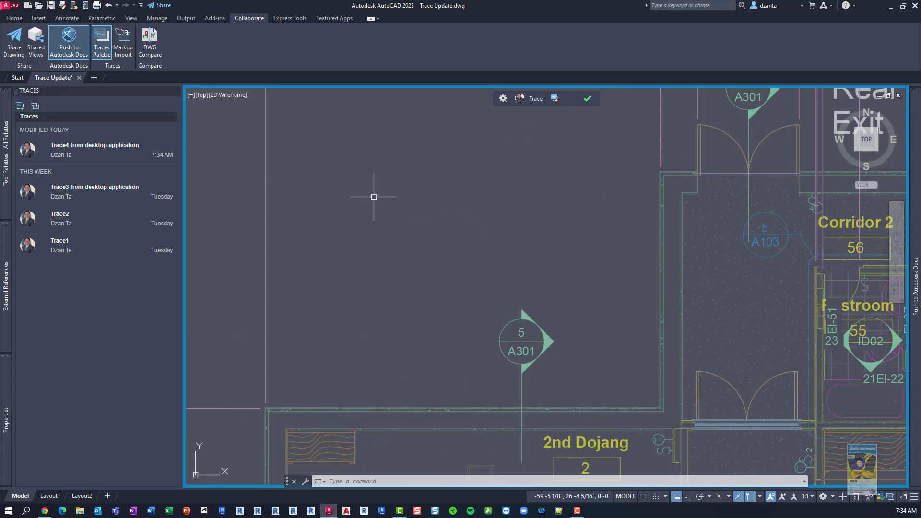
# Draw a square rectangle in the empty room beside Rear Exit.
pyautogui.click(14, 18)
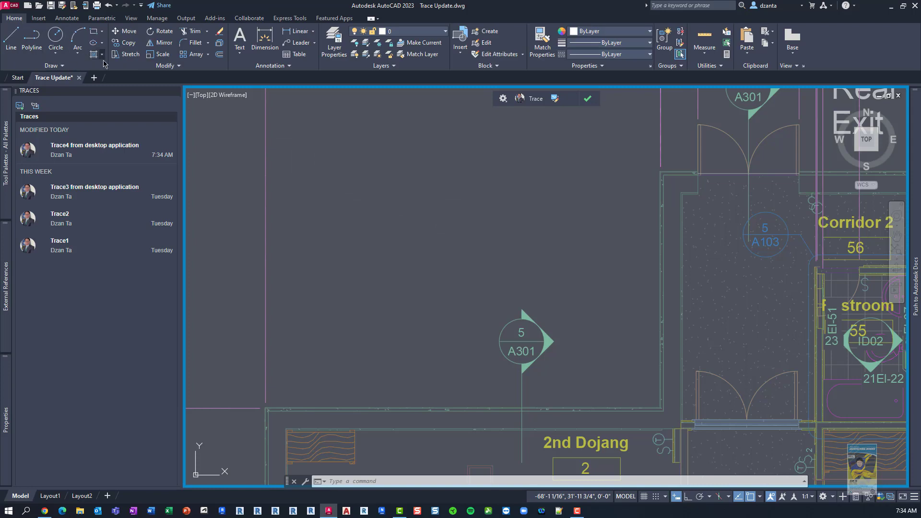
pyautogui.click(95, 35)
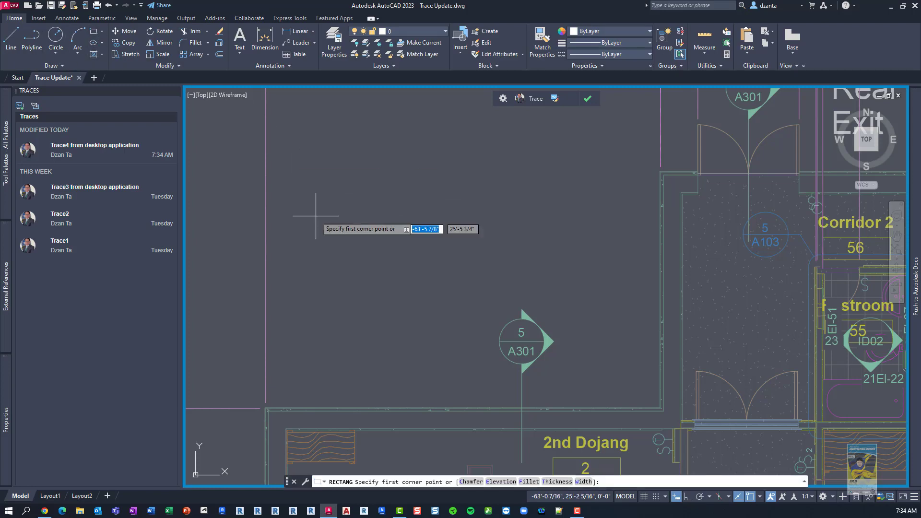
pyautogui.click(618, 179)
pyautogui.click(556, 243)
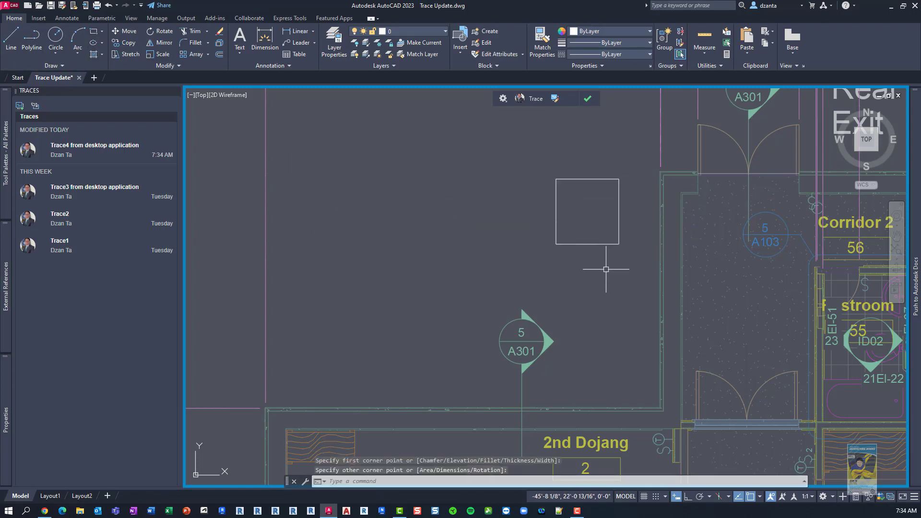
# Copy the square three times leftward with Ortho on to form a row of four.
pyautogui.write('co')
pyautogui.press('Return')
pyautogui.click(556, 211)
pyautogui.press('Return')
pyautogui.click(564, 200)
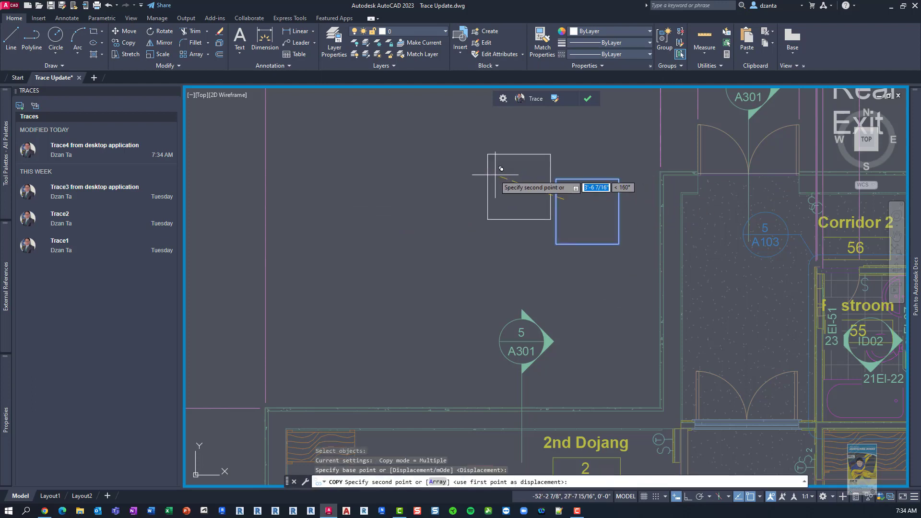
pyautogui.press('F8')
pyautogui.click(465, 184)
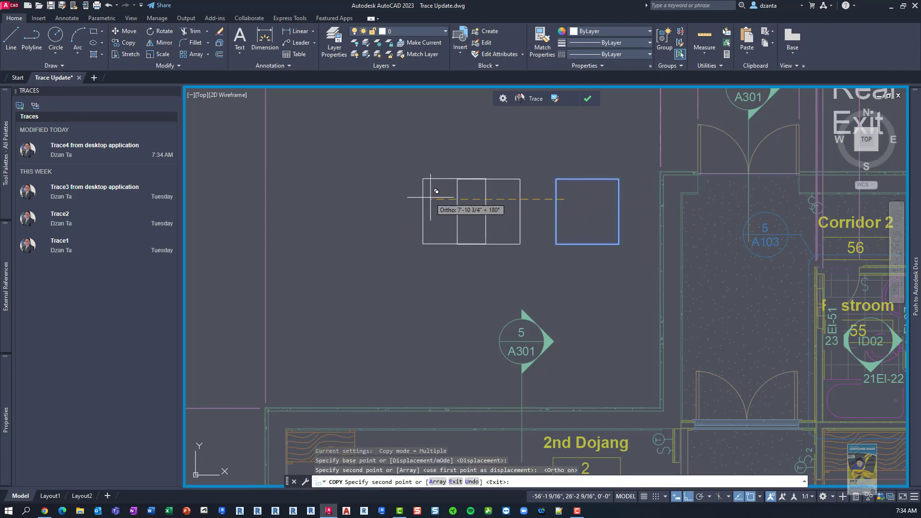
pyautogui.click(369, 190)
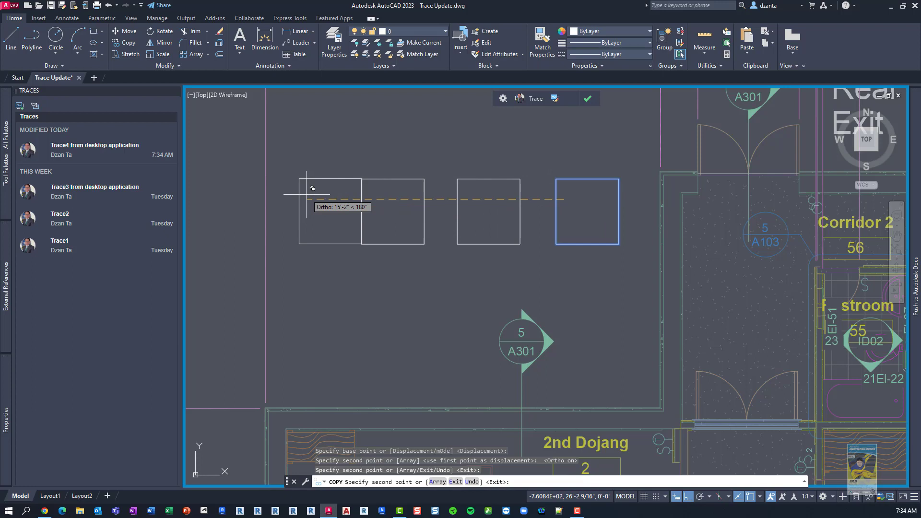
pyautogui.click(284, 187)
pyautogui.press('Return')
# Copy the row of four squares twice downward to make three rows.
pyautogui.press('Return')
pyautogui.click(214, 149)
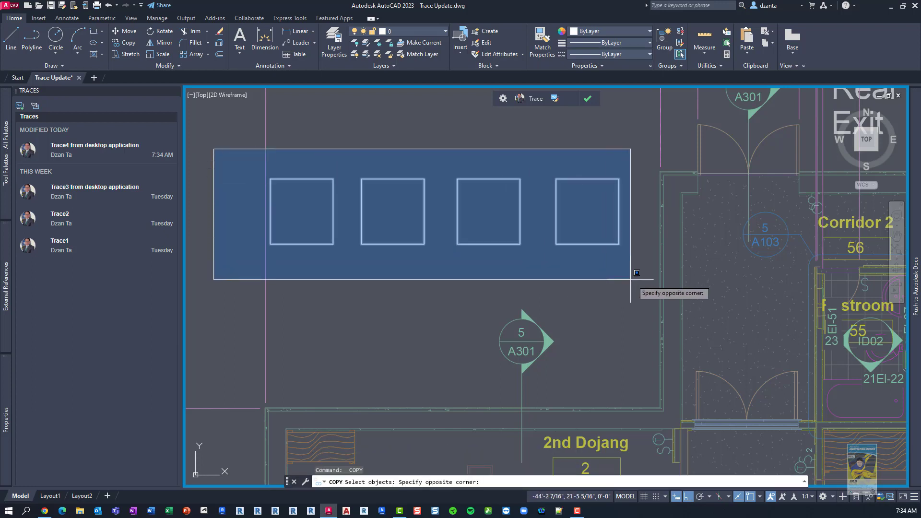
pyautogui.click(655, 302)
pyautogui.press('Return')
pyautogui.click(640, 214)
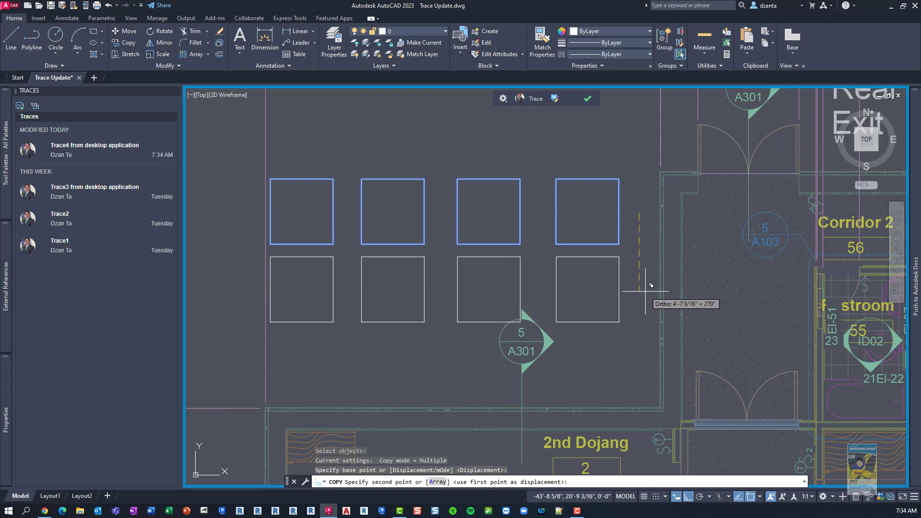
pyautogui.click(642, 296)
pyautogui.click(657, 370)
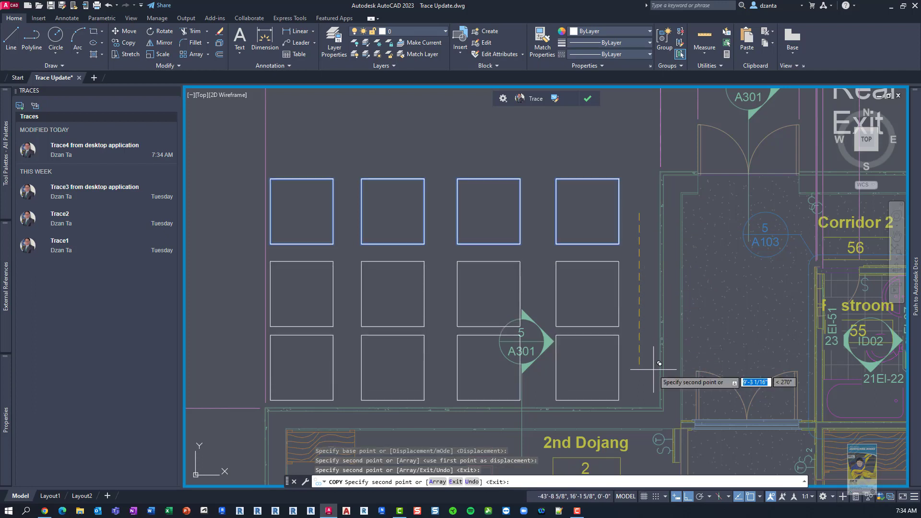
pyautogui.press('Escape')
pyautogui.press('Escape')
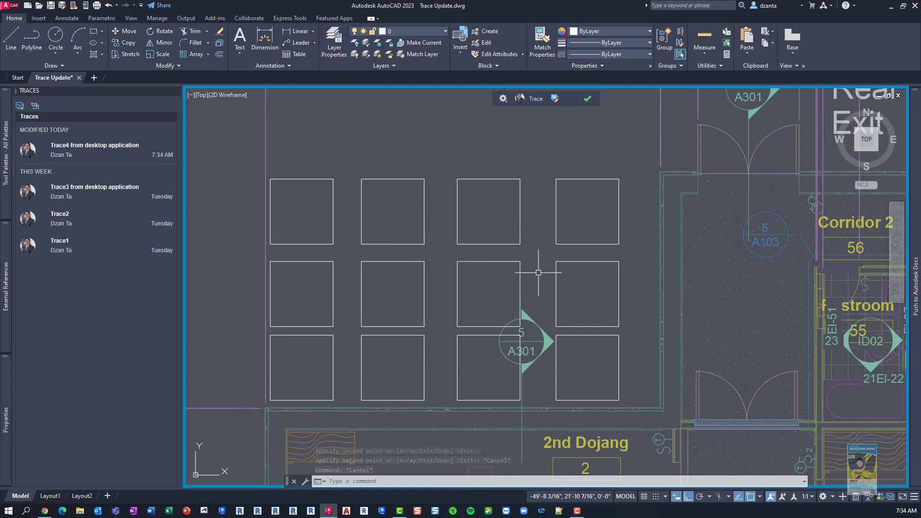
# Review the Trace Settings markup options, then toggle Trace4 to View Trace so the drawing is editable.
pyautogui.click(503, 99)
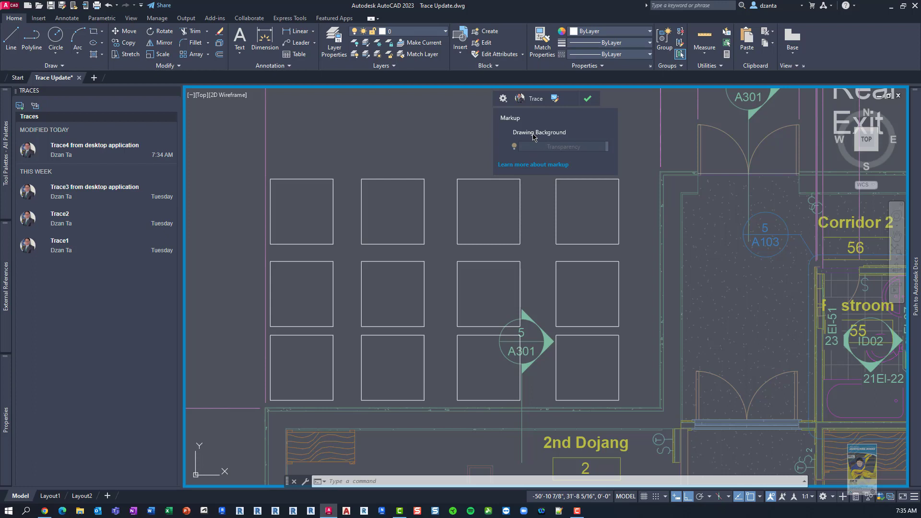
pyautogui.click(523, 102)
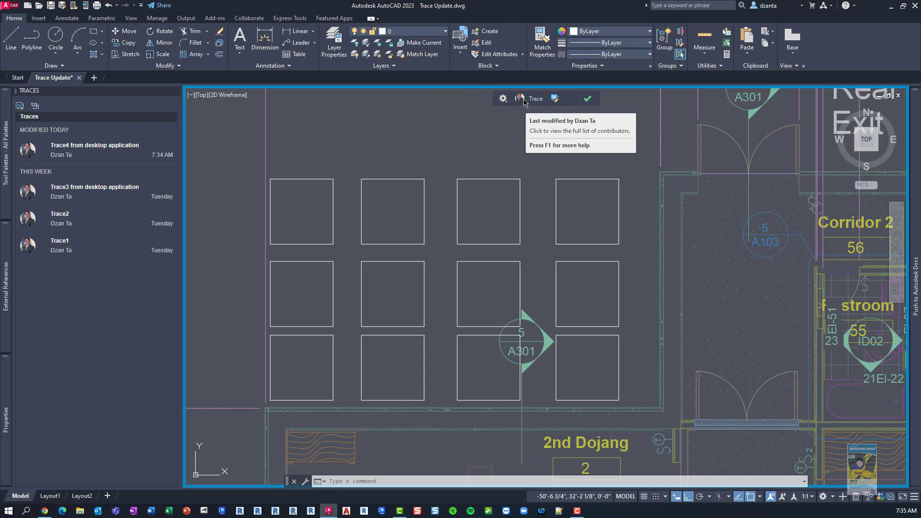
pyautogui.click(557, 99)
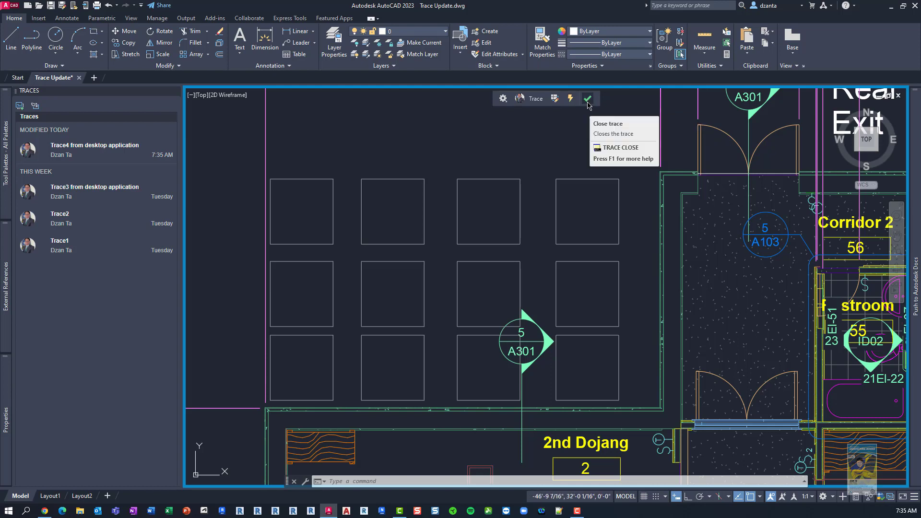
# Close Trace4, reopen it to confirm the twelve squares, then close it again.
pyautogui.click(588, 101)
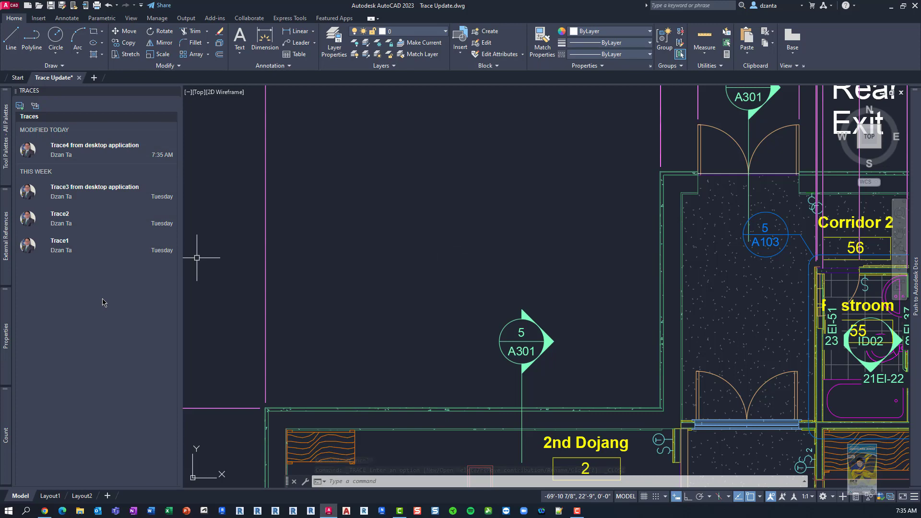
pyautogui.click(90, 152)
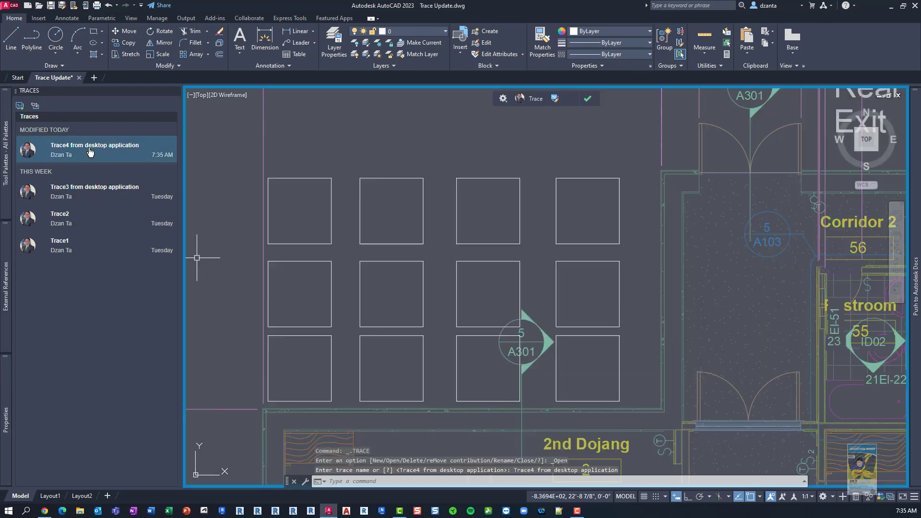
pyautogui.click(587, 98)
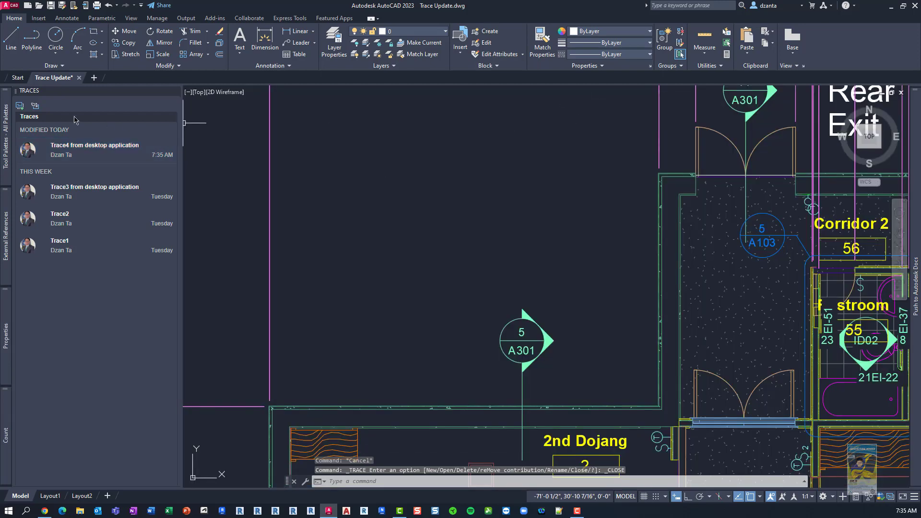
pyautogui.click(35, 108)
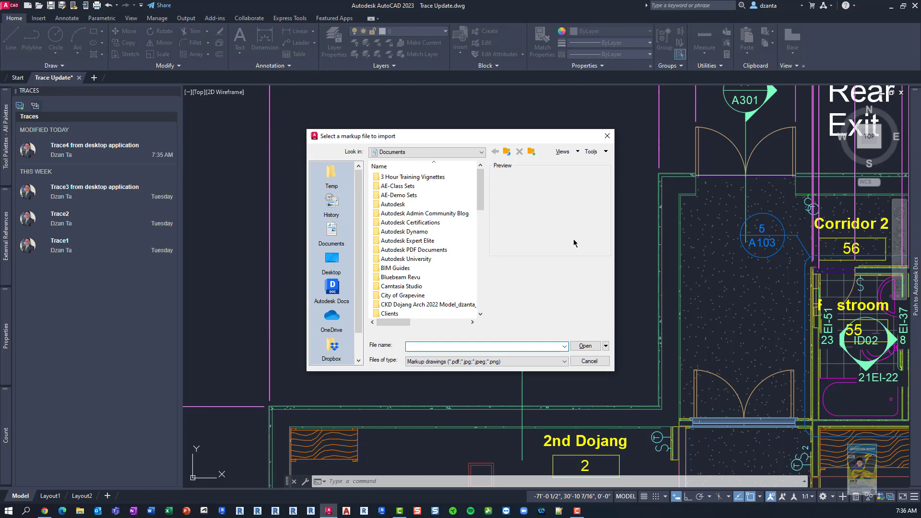
pyautogui.click(604, 360)
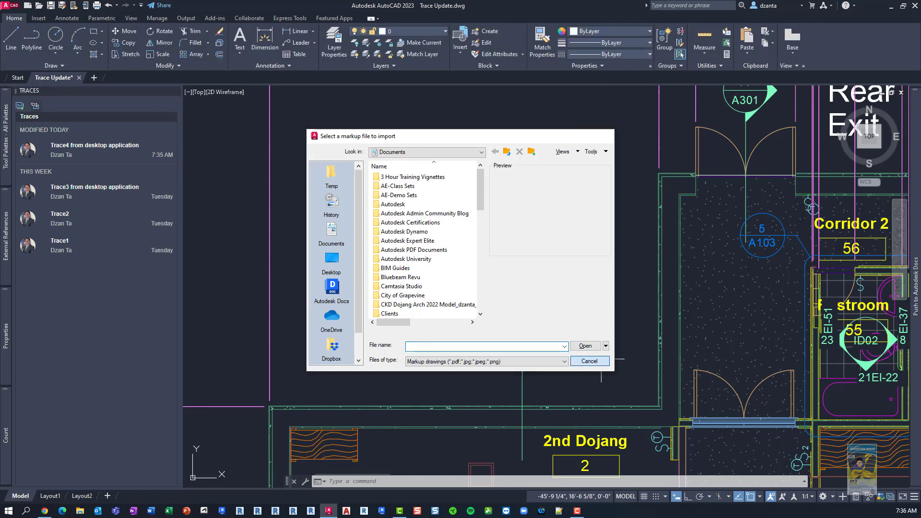